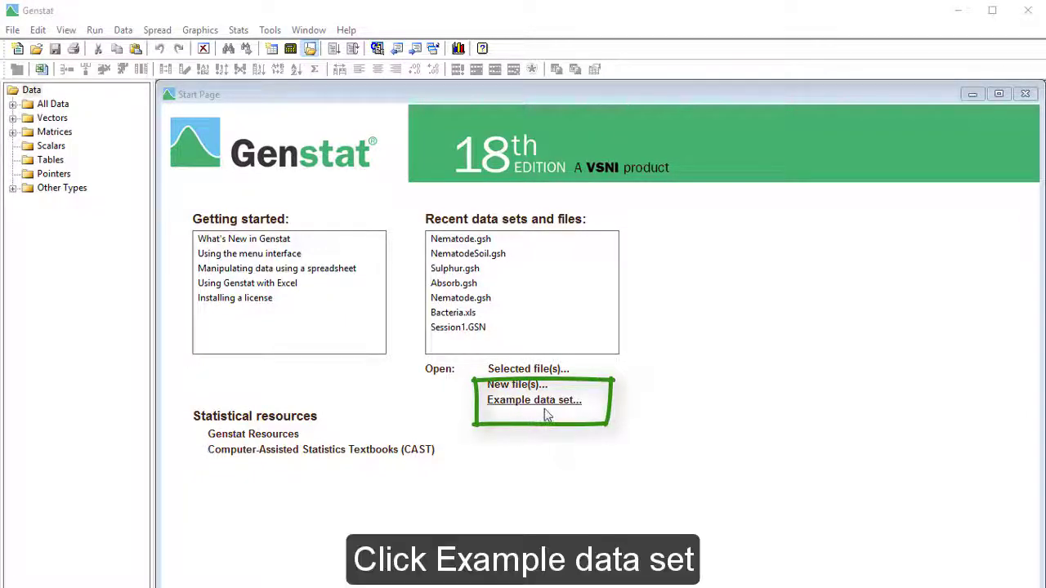
# Search the example data sets for 'nematode' and open Nematode.gsh in a spreadsheet
pyautogui.click(542, 401)
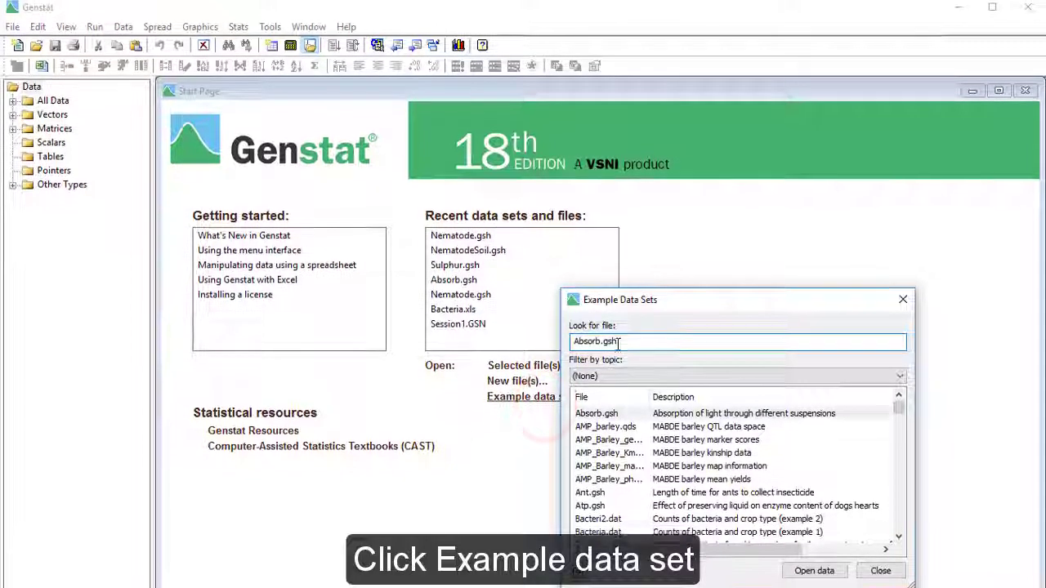
pyautogui.doubleClick(619, 342)
pyautogui.write('nematod')
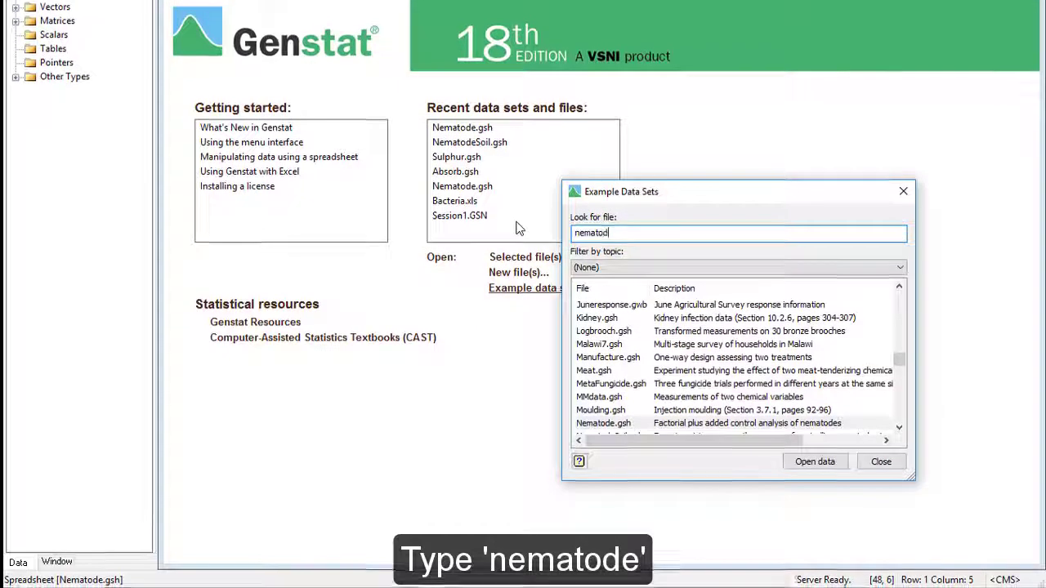
pyautogui.write('e')
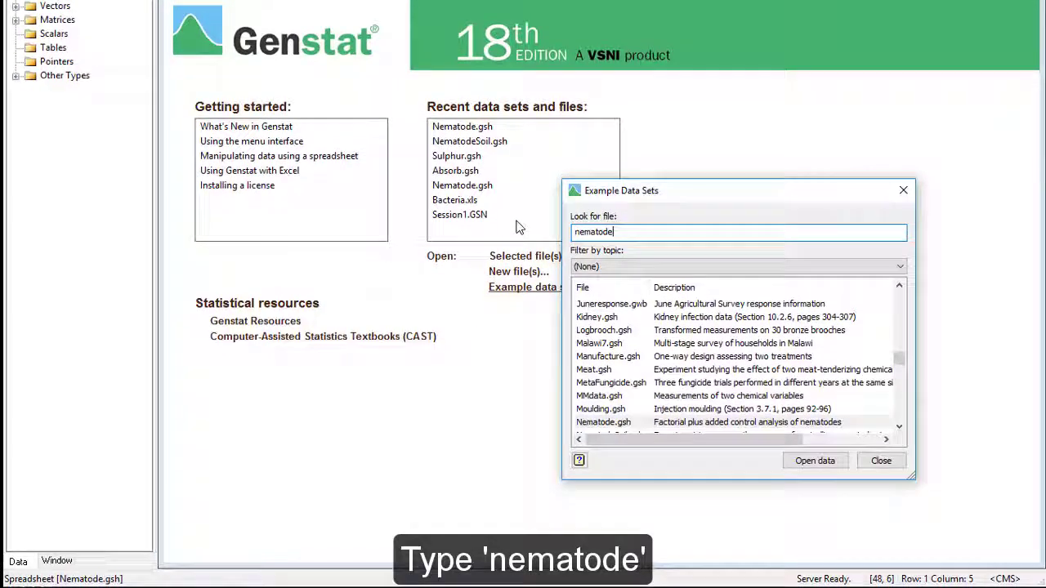
pyautogui.click(637, 423)
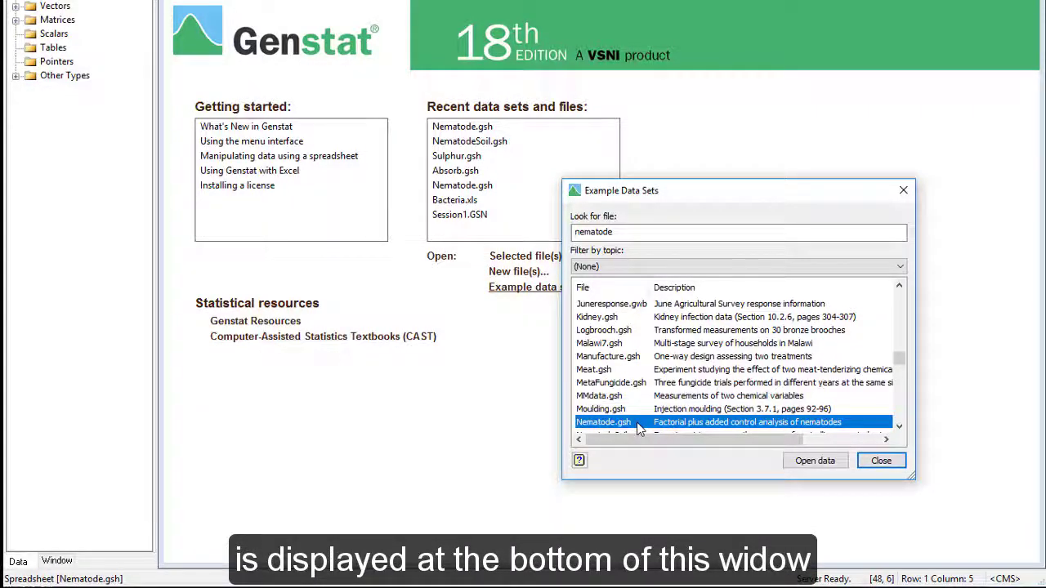
pyautogui.doubleClick(635, 424)
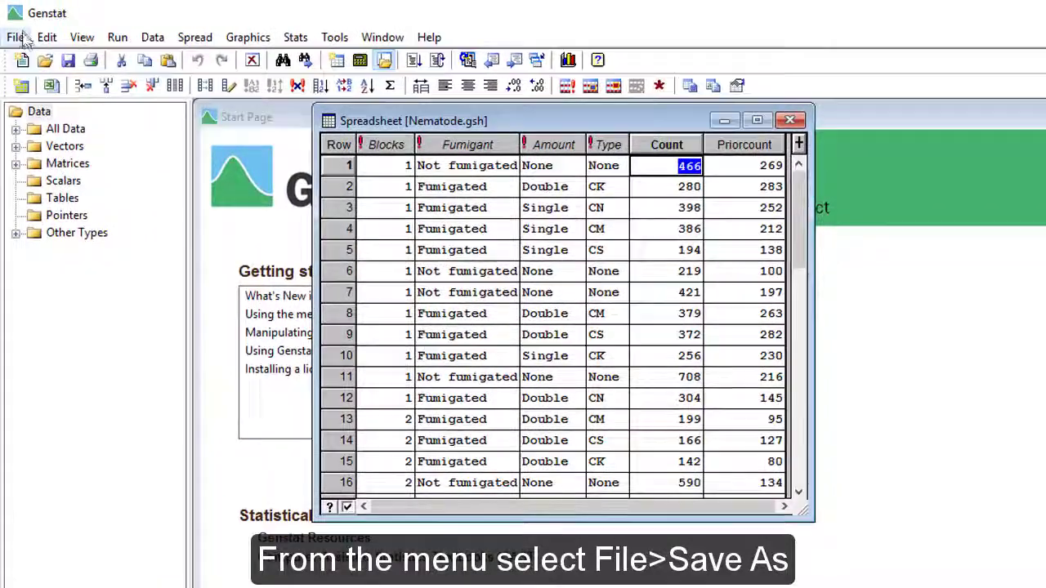
# Save the Nematode spreadsheet as Nematode in Excel File (*.xls) format
pyautogui.click(18, 38)
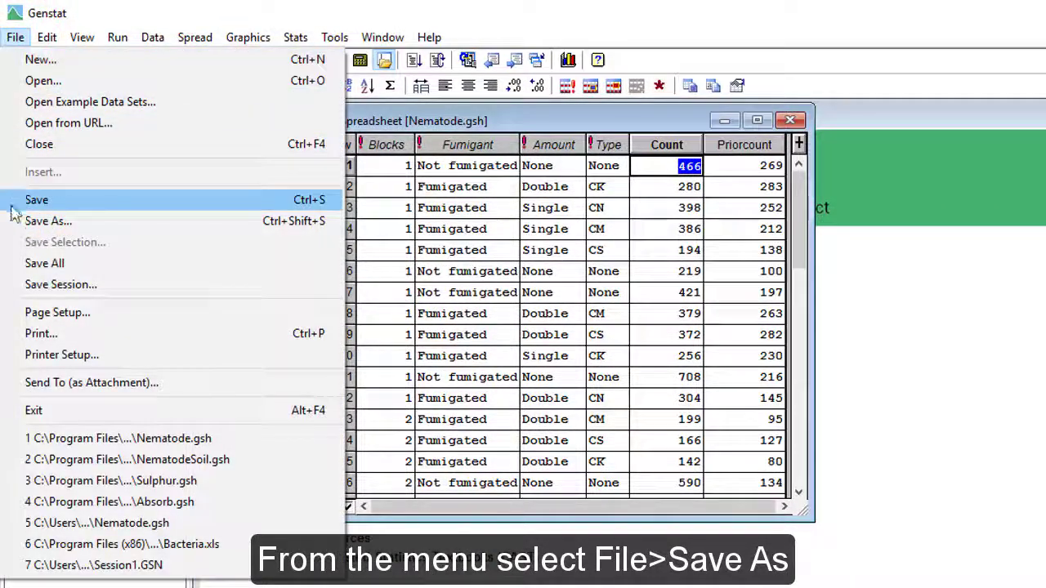
pyautogui.click(11, 228)
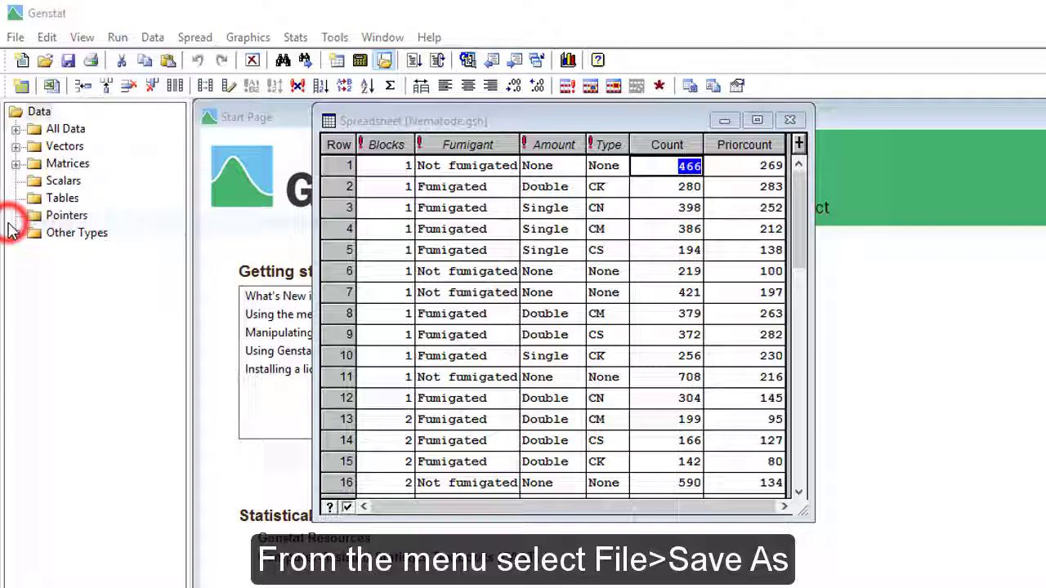
pyautogui.click(280, 549)
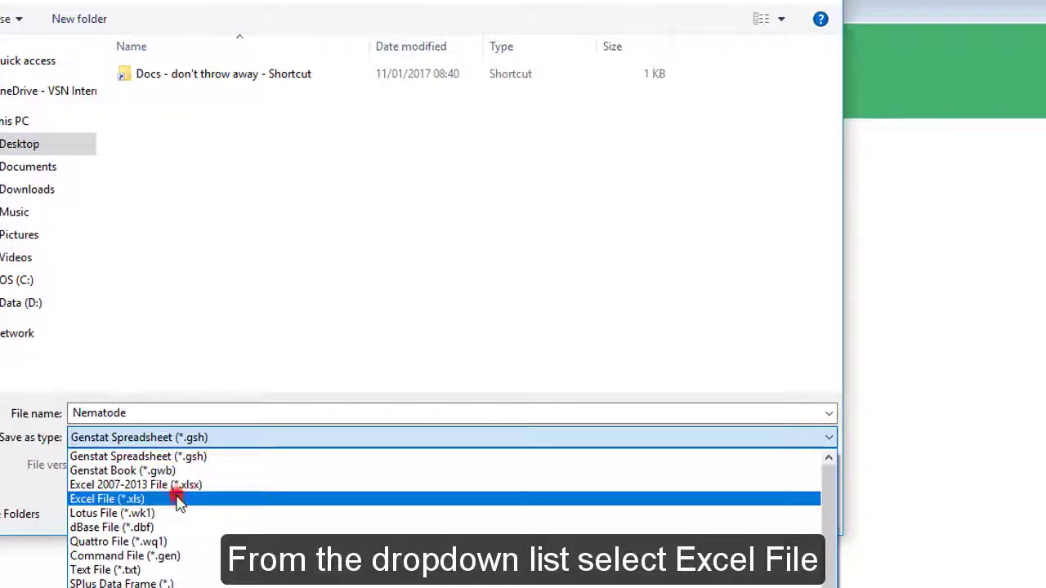
pyautogui.click(177, 499)
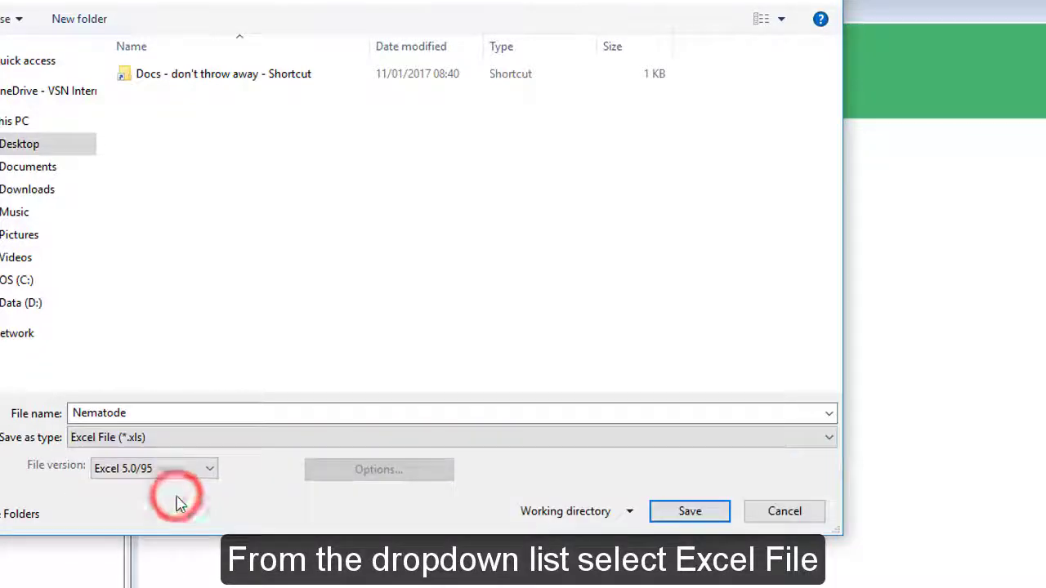
pyautogui.click(689, 511)
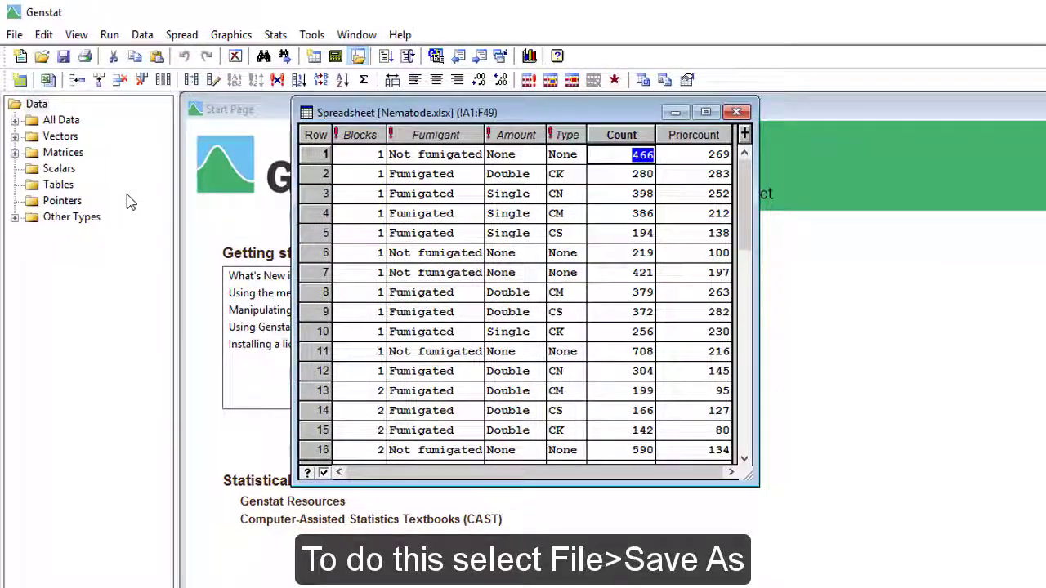
# Save the Nematode data as Nematode in Rich Text Format Table (*.rtf) format
pyautogui.click(14, 34)
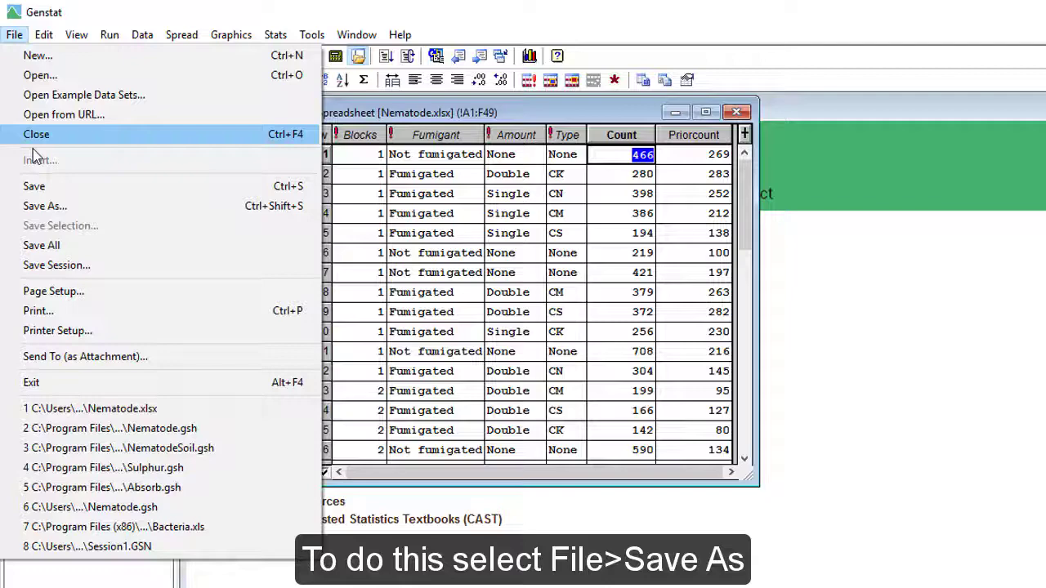
pyautogui.click(30, 206)
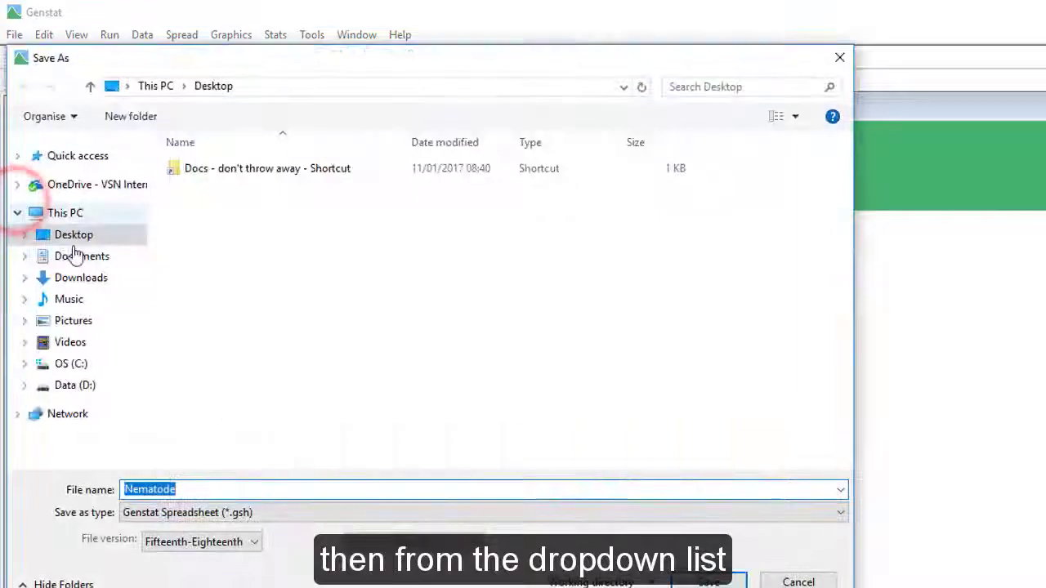
pyautogui.click(263, 515)
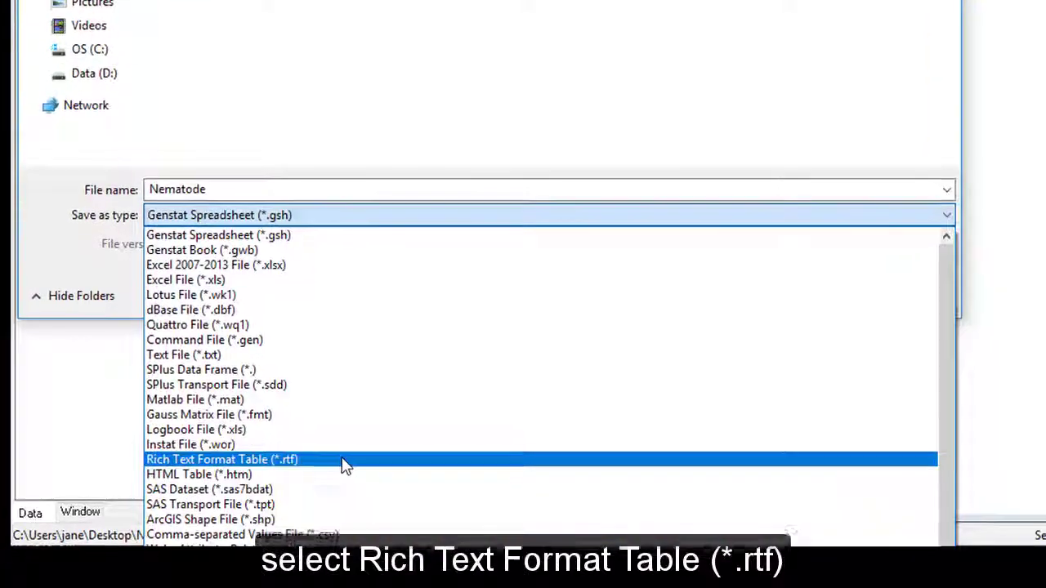
pyautogui.click(347, 438)
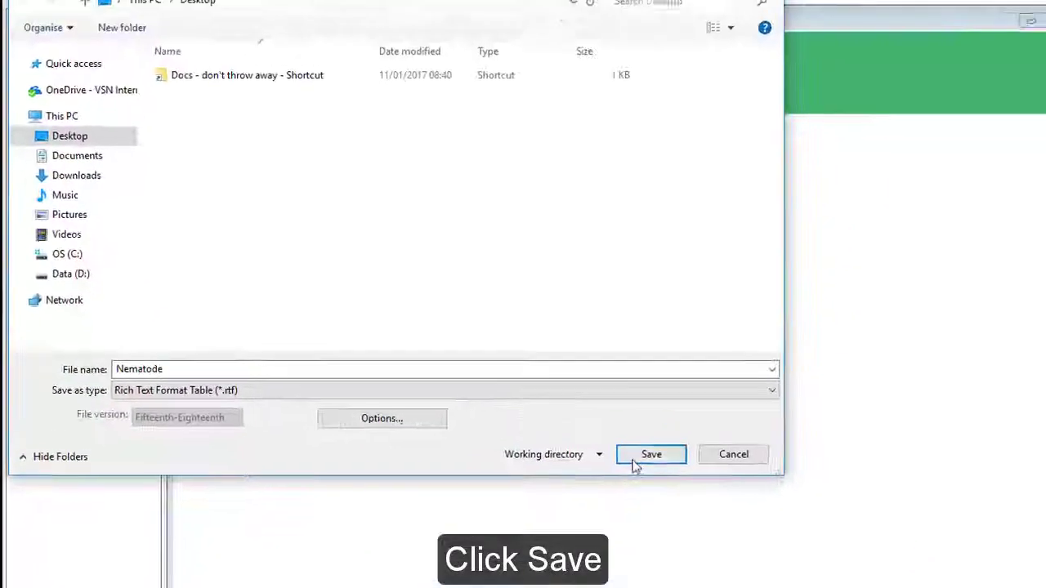
pyautogui.click(727, 363)
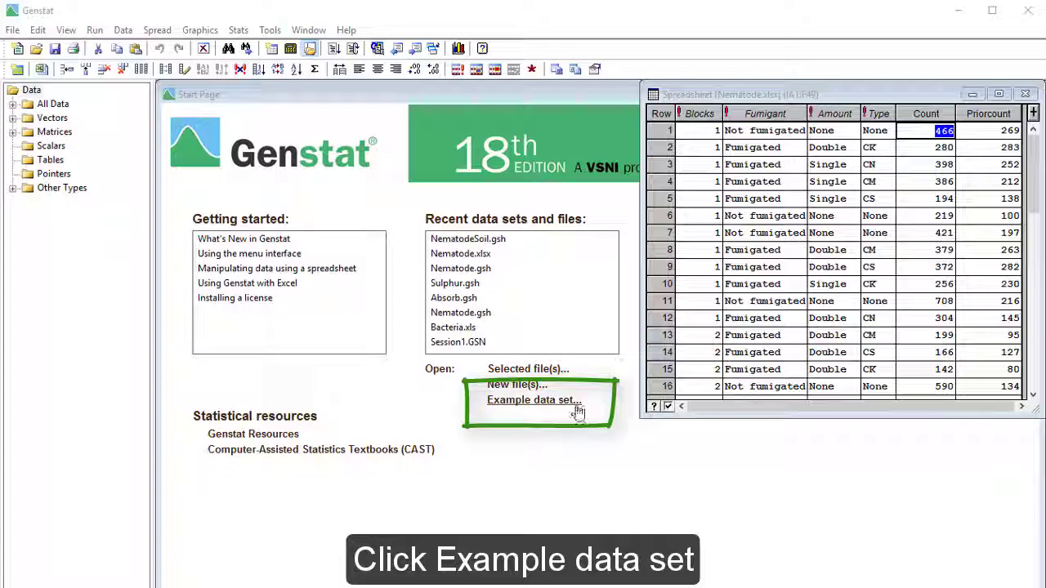
# Search the example data sets for 'nematodesoil' and open NematodeSoil.gsh
pyautogui.click(572, 402)
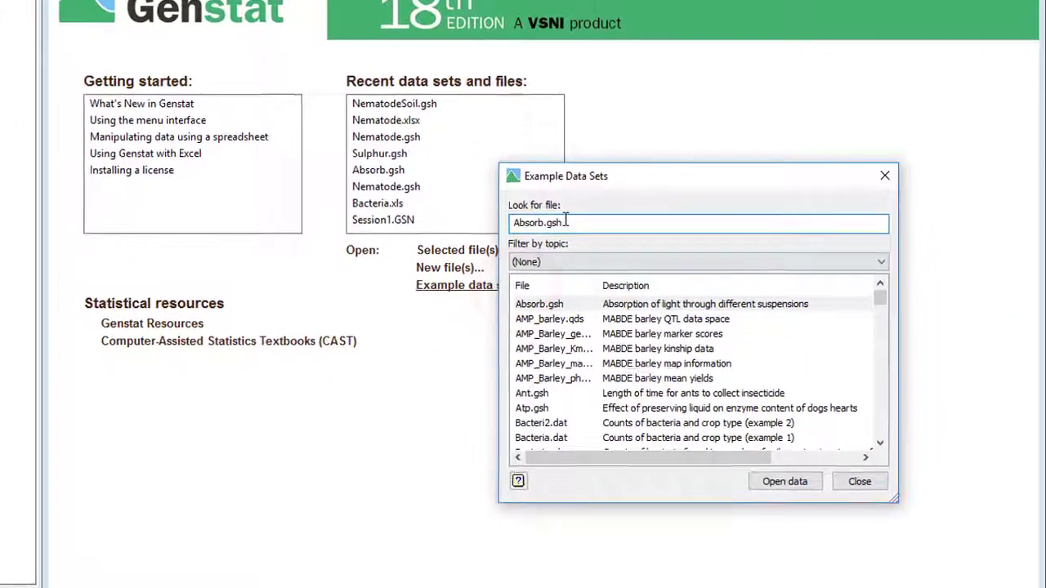
pyautogui.doubleClick(564, 263)
pyautogui.write('nem')
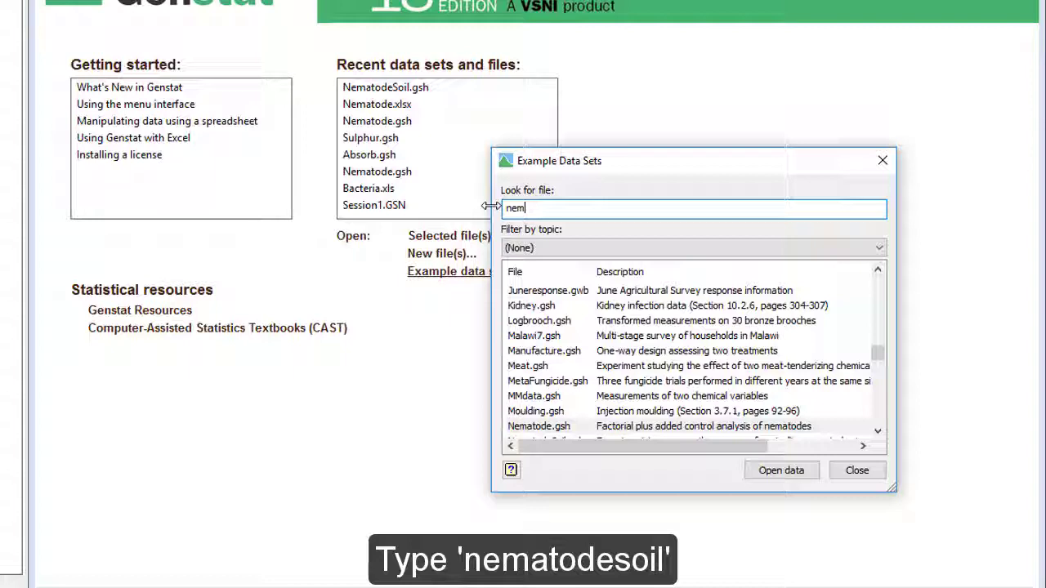
pyautogui.write('atodesoil')
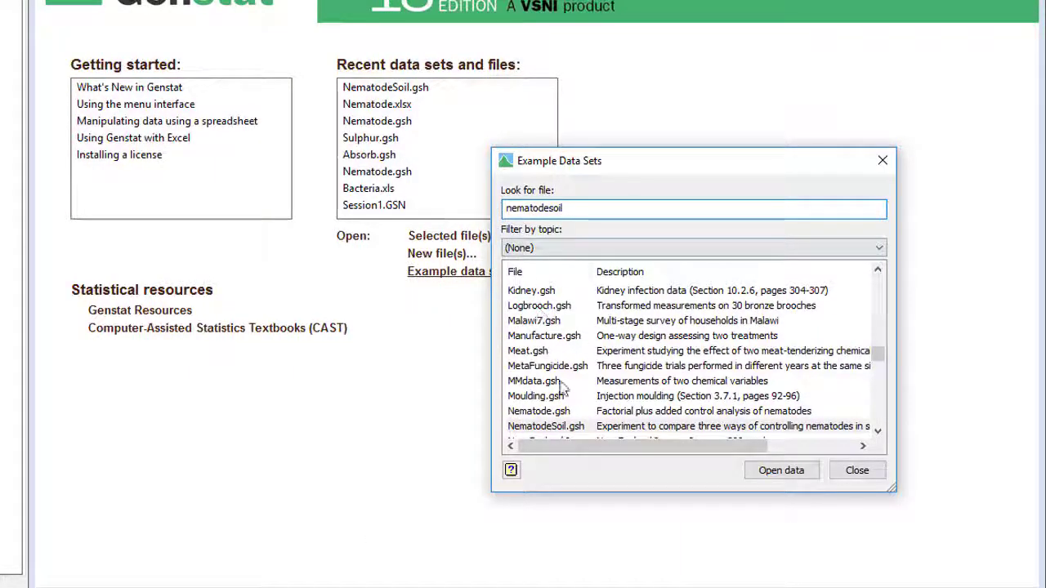
pyautogui.click(590, 428)
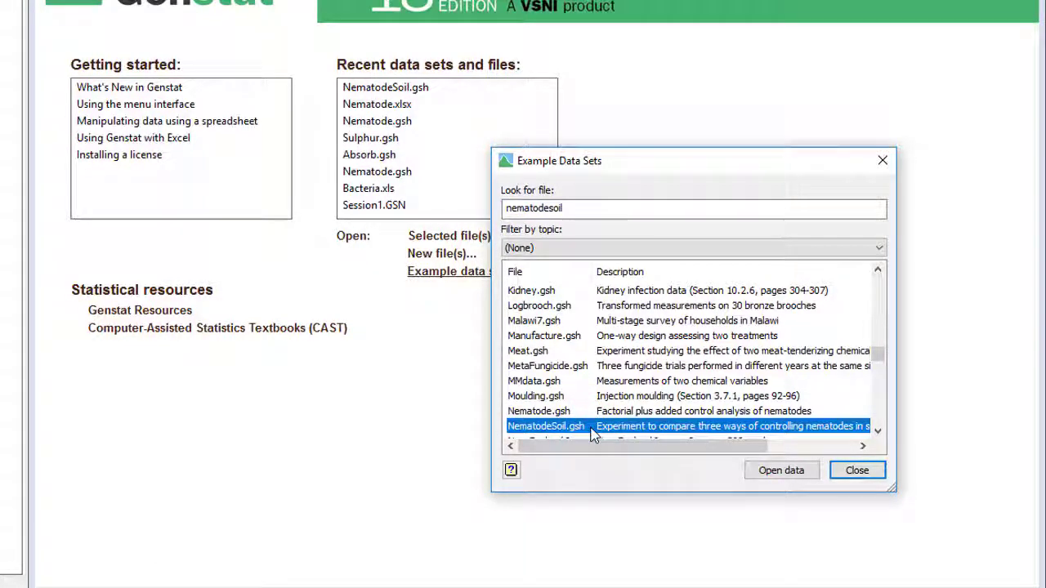
pyautogui.doubleClick(590, 428)
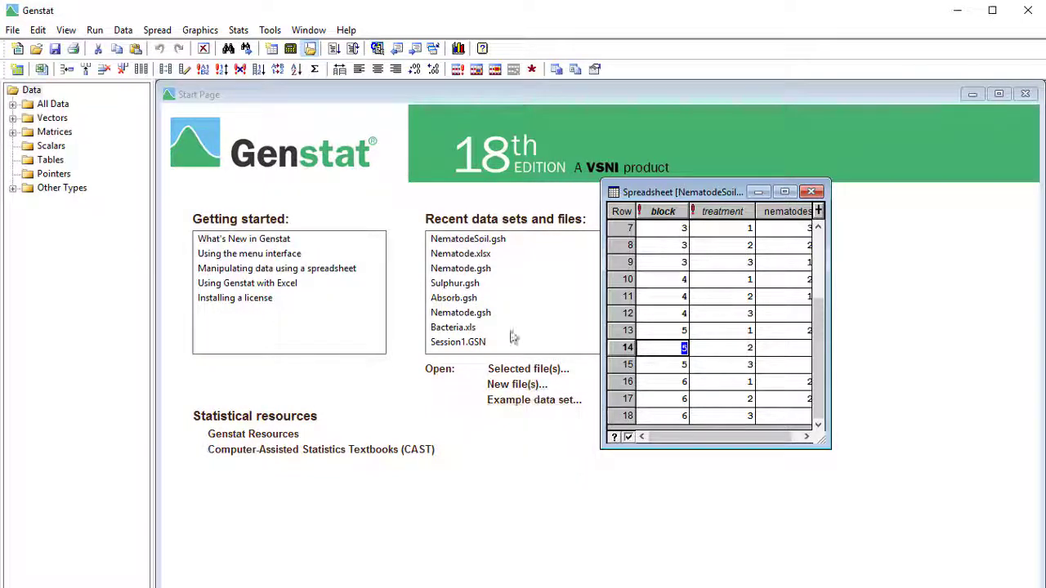
# Bring Nematode.xlsx to the front from the window list and position it beside NematodeSoil
pyautogui.click(432, 52)
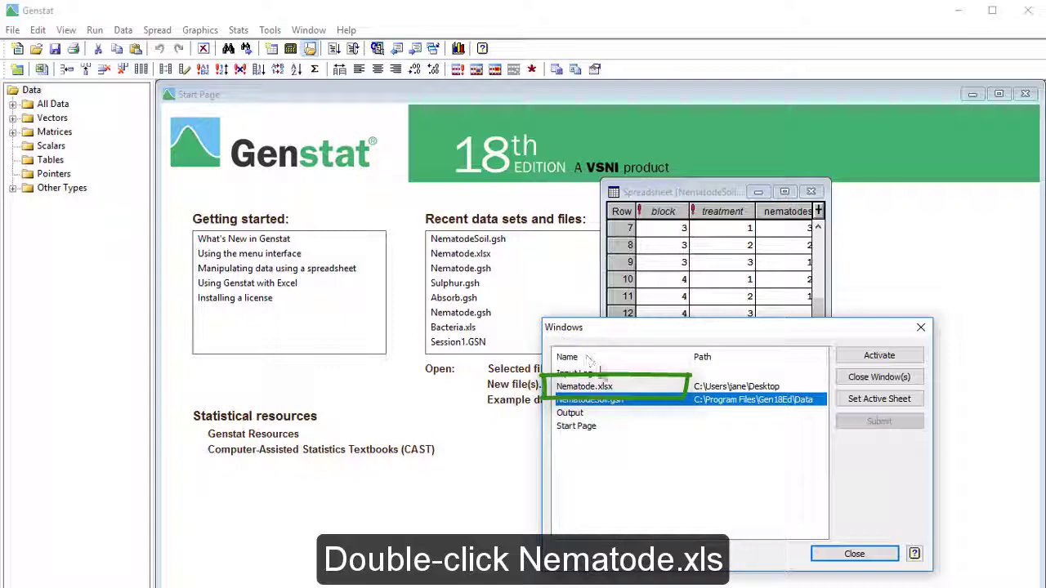
pyautogui.doubleClick(628, 387)
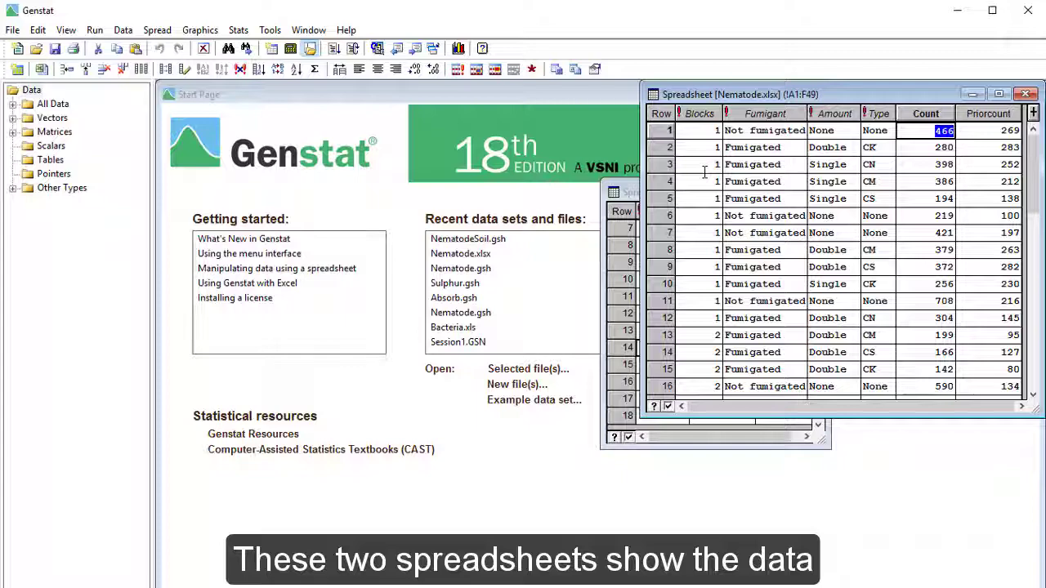
pyautogui.moveTo(658, 96); pyautogui.dragTo(200, 108)
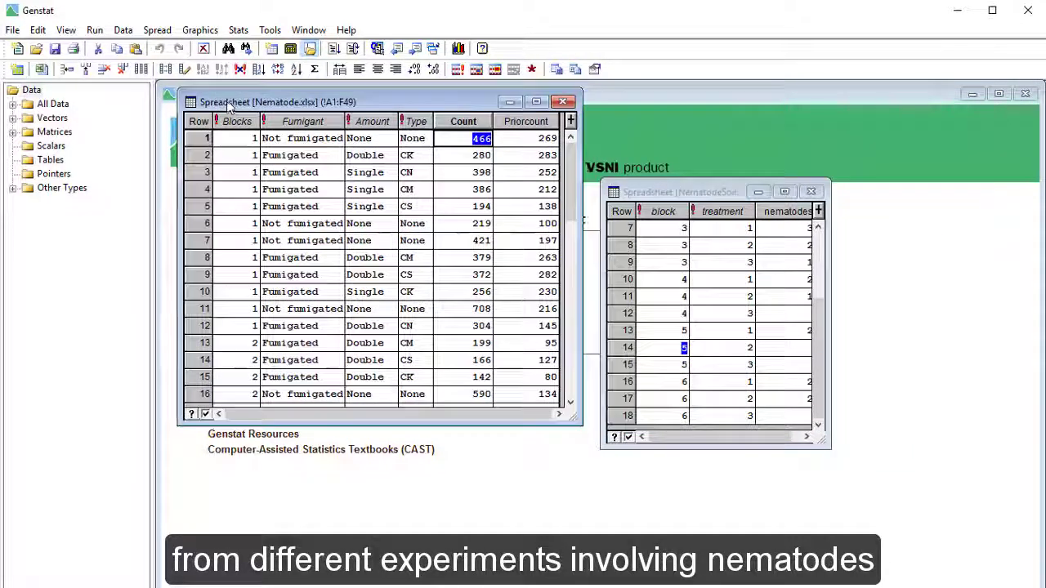
pyautogui.moveTo(649, 193); pyautogui.dragTo(643, 107)
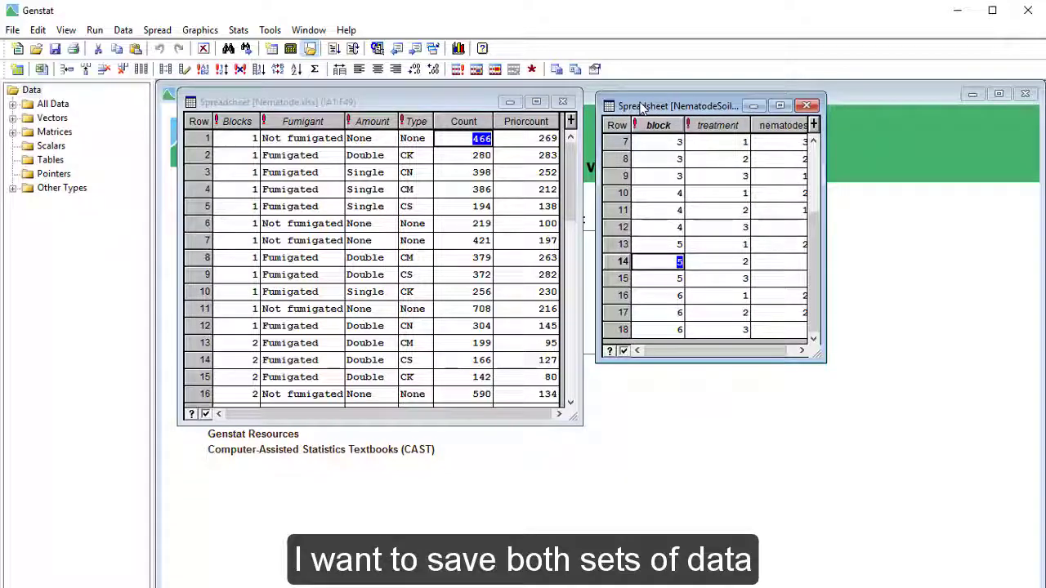
# Move the NematodeSoil sheet into the Nematode.xlsx book
pyautogui.rightClick(701, 146)
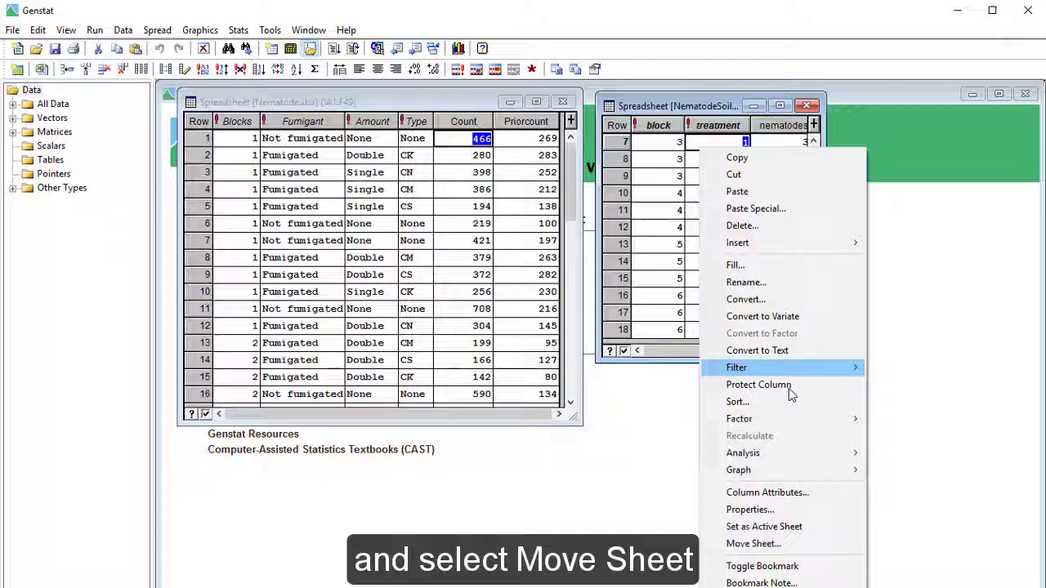
pyautogui.click(827, 547)
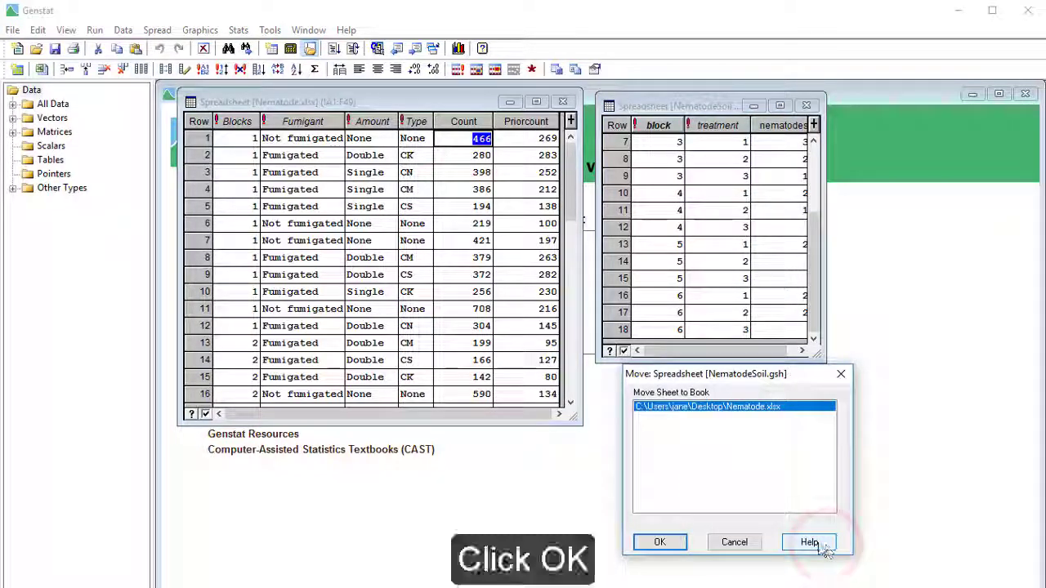
pyautogui.click(662, 542)
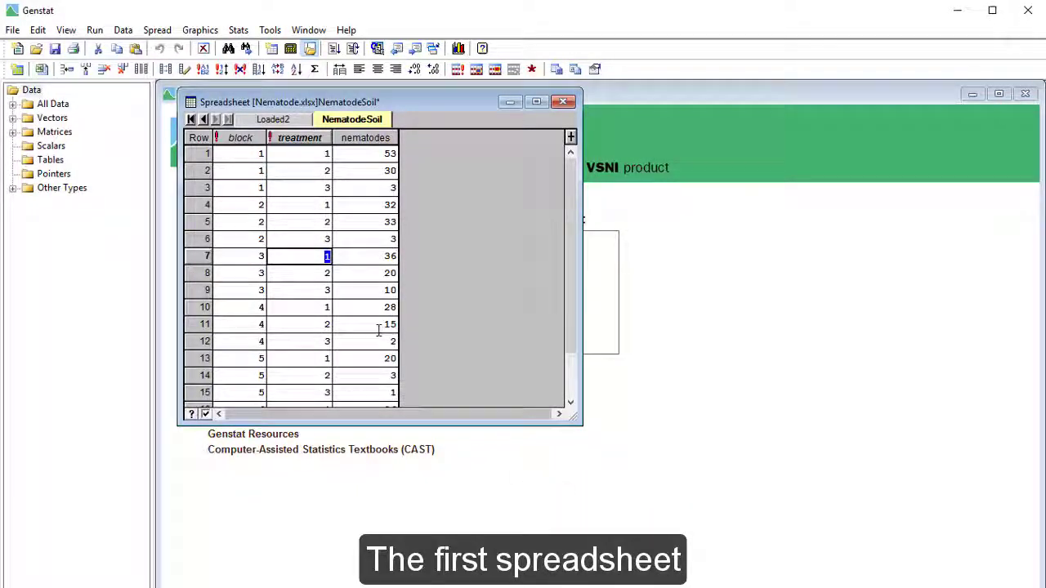
# Check the Loaded2 and NematodeSoil sheets, finishing on Loaded2
pyautogui.click(260, 120)
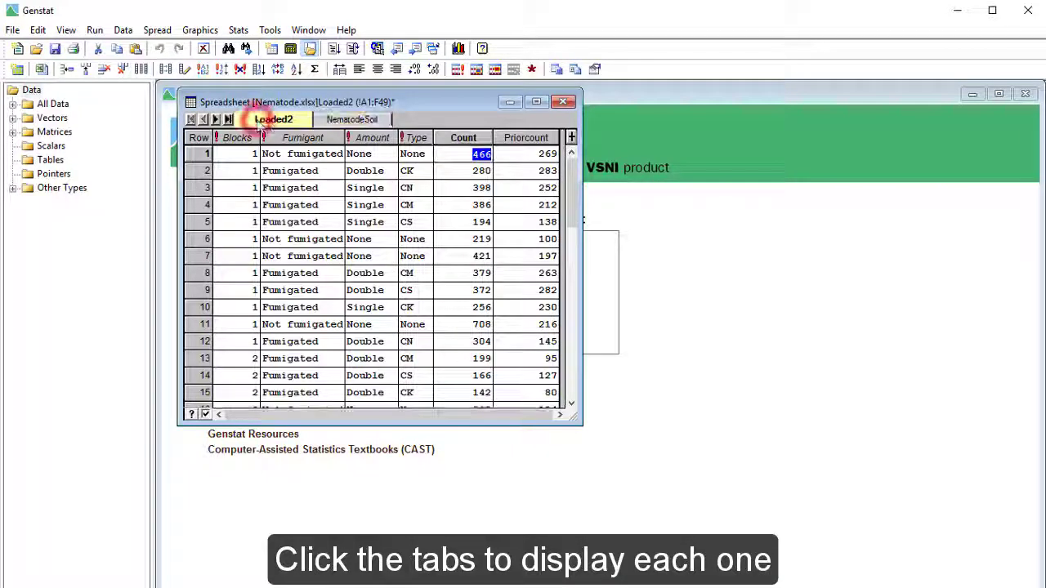
pyautogui.click(351, 120)
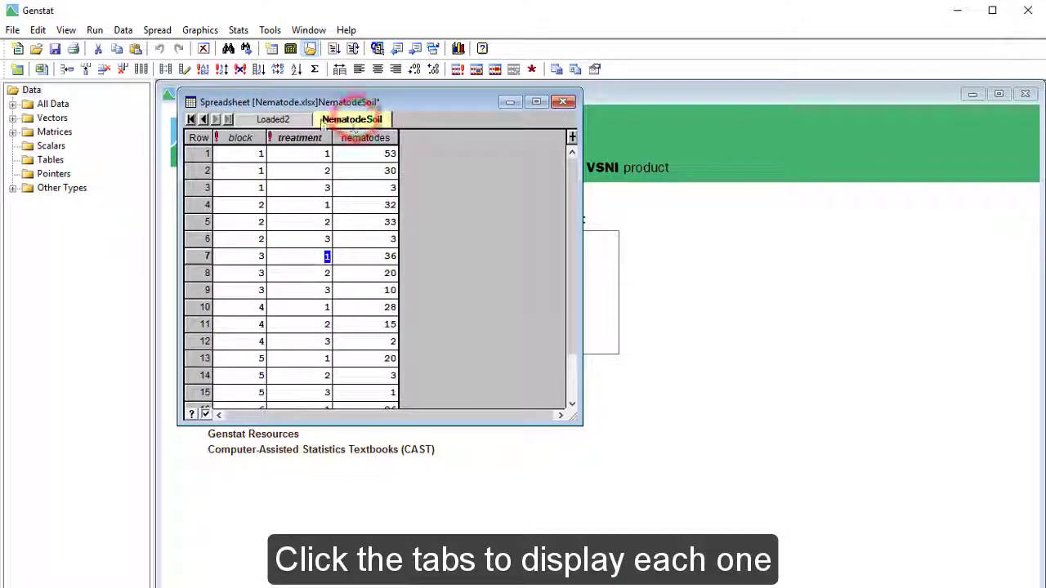
pyautogui.click(277, 120)
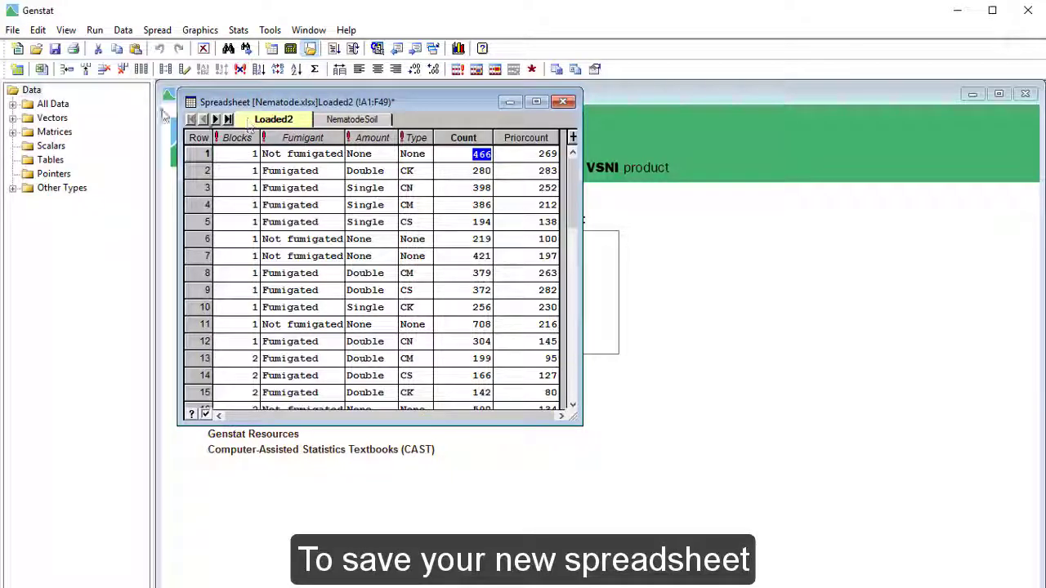
# Save the Nematode book as an Excel (*.xls) file including all its sheets
pyautogui.click(14, 31)
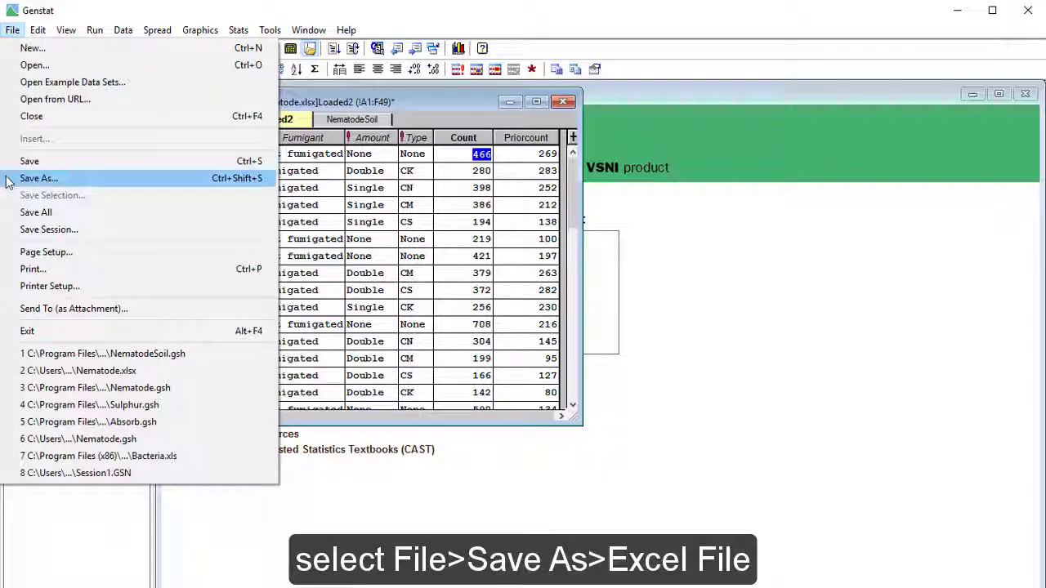
pyautogui.click(39, 178)
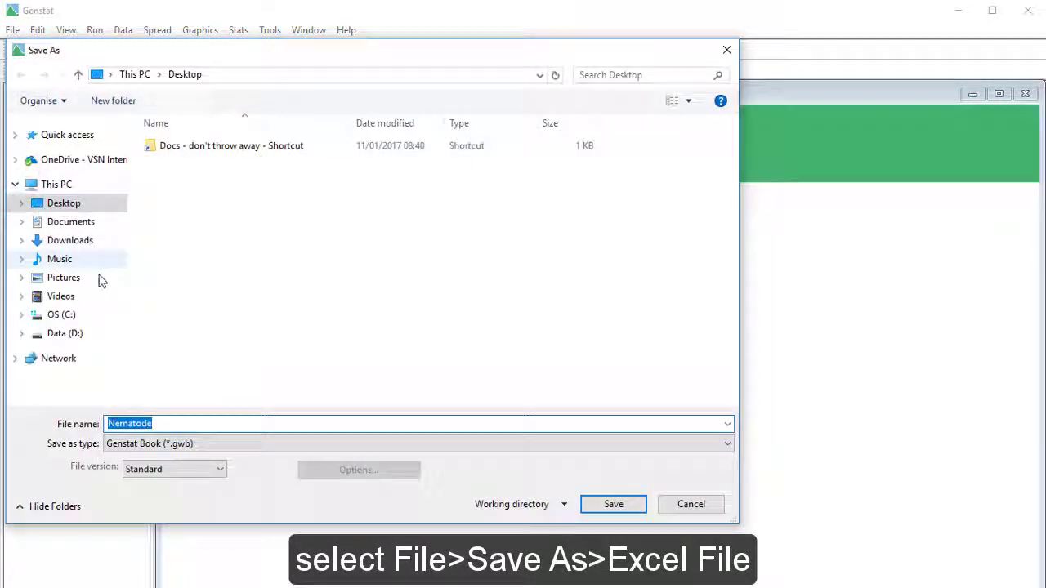
pyautogui.click(208, 444)
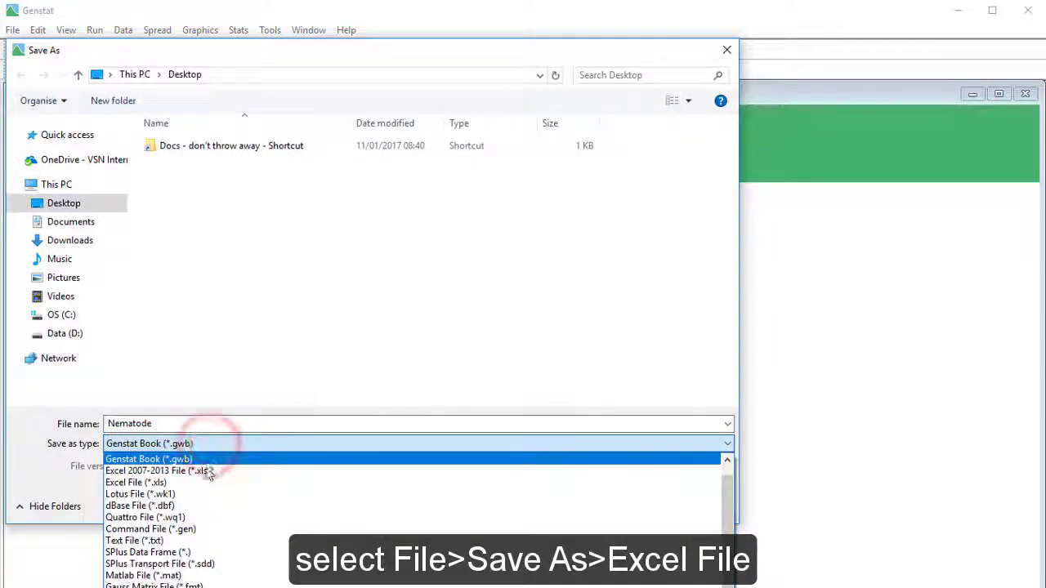
pyautogui.click(205, 485)
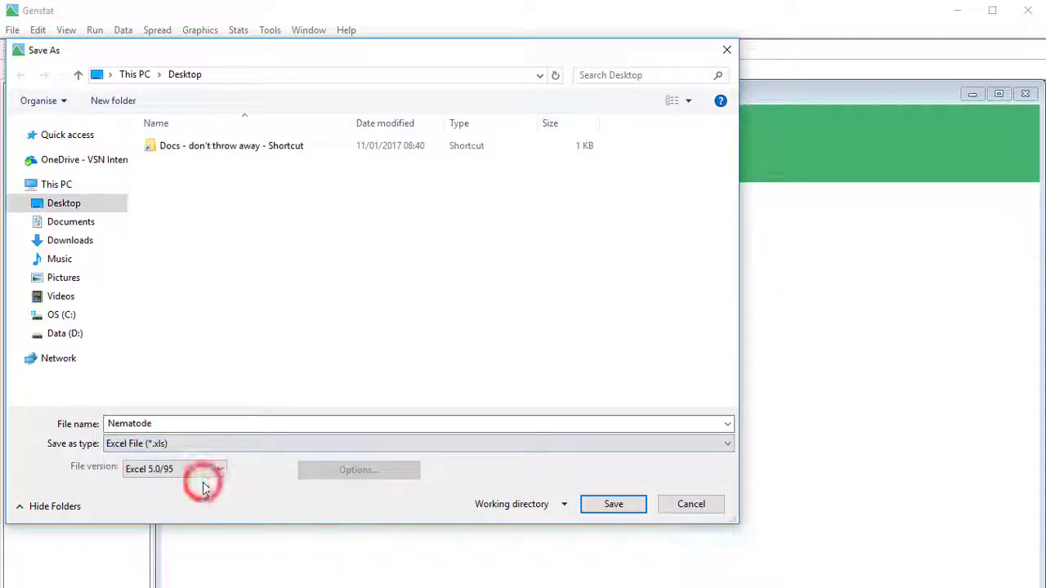
pyautogui.click(605, 504)
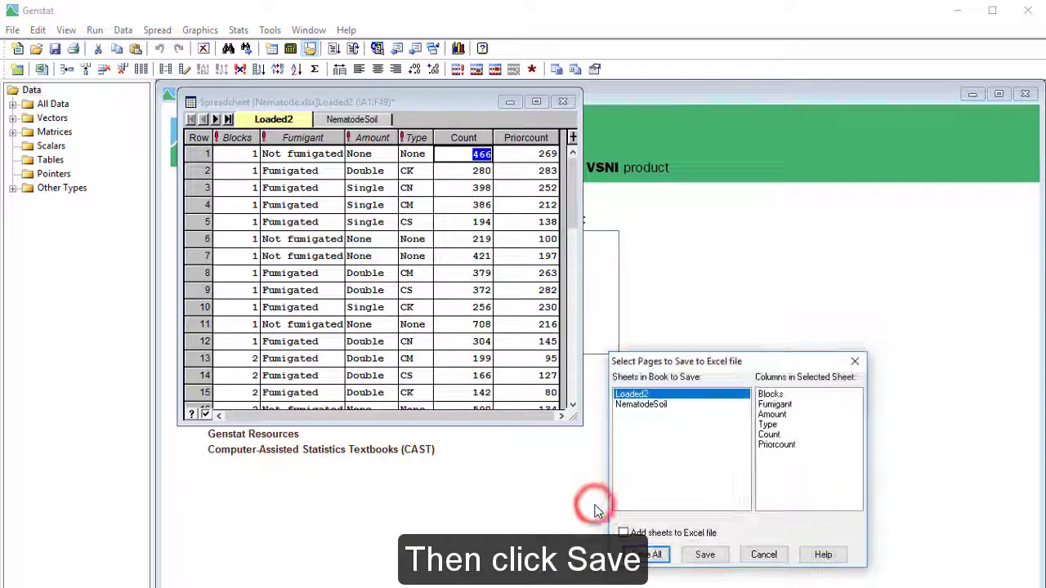
pyautogui.click(646, 555)
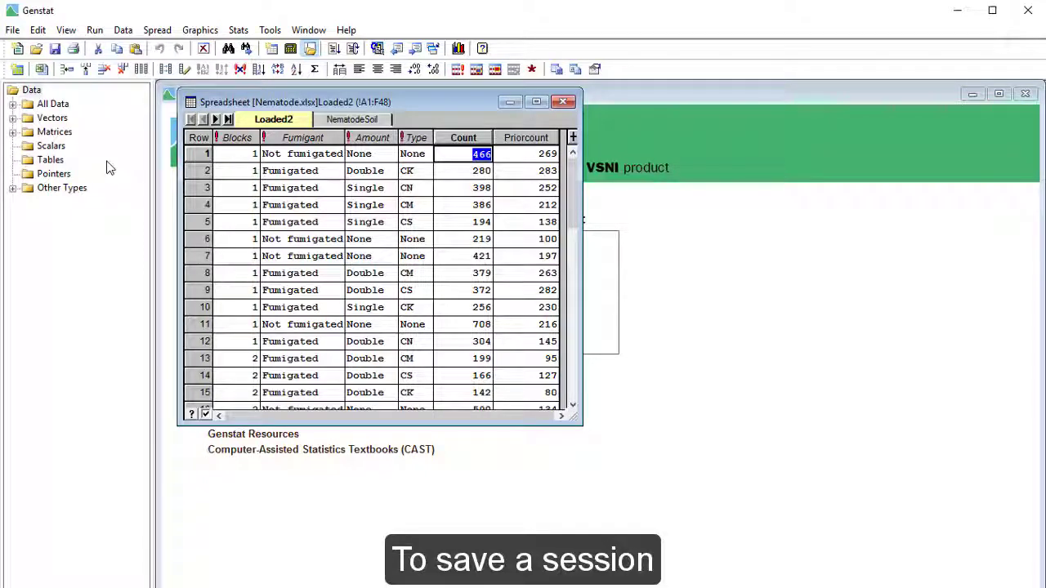
# Save the session as Session1 and reopen it from the desktop file
pyautogui.click(12, 29)
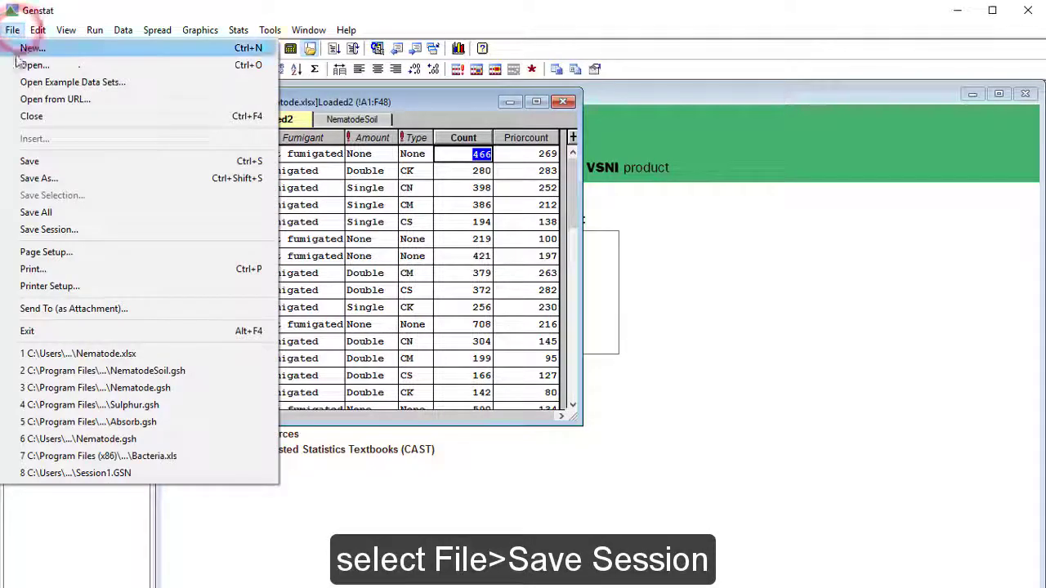
pyautogui.click(6, 230)
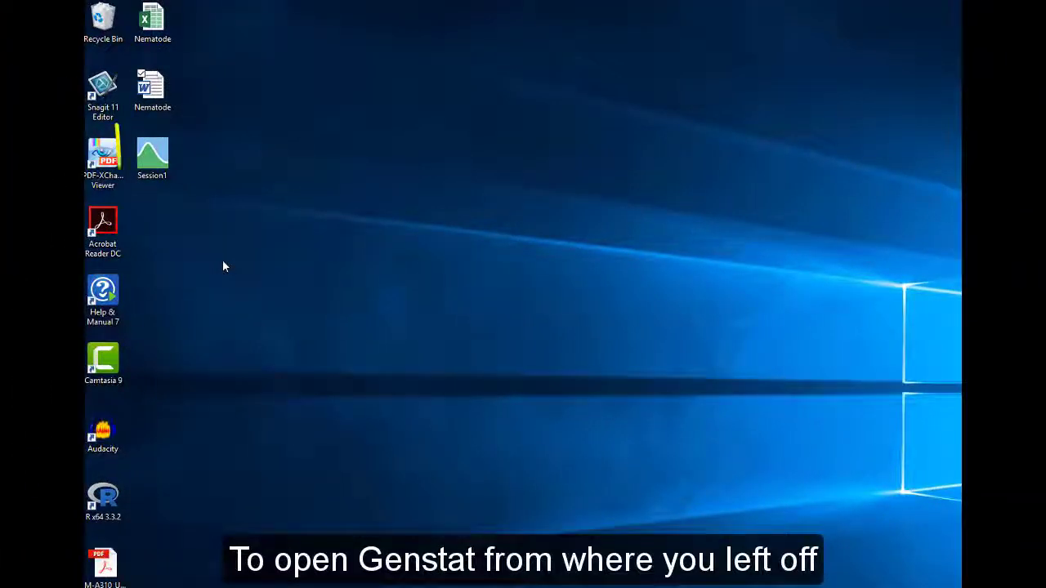
pyautogui.doubleClick(167, 155)
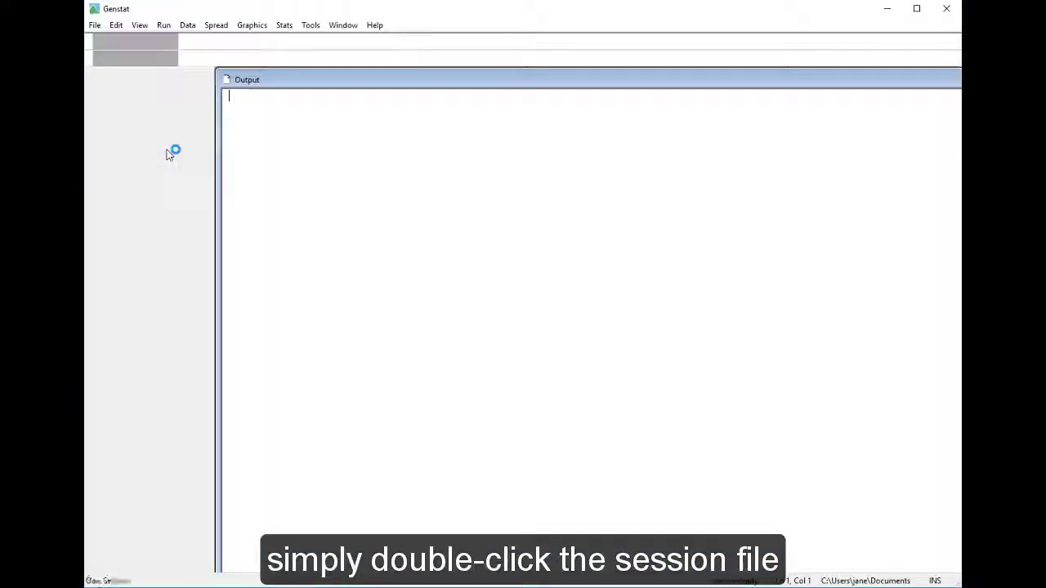